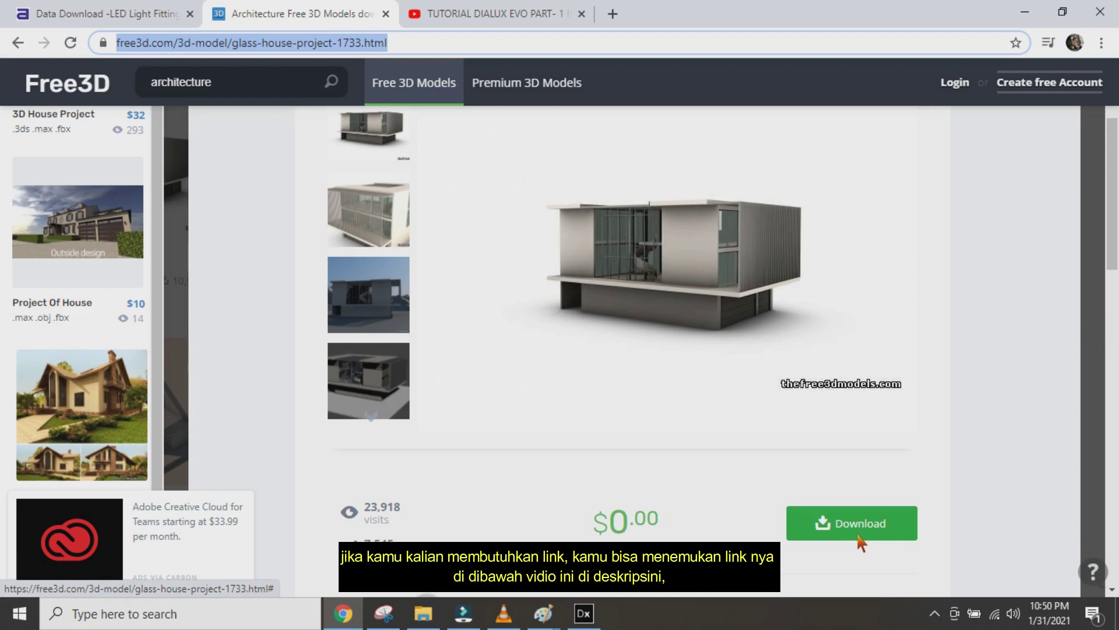
Download the free glass house model and extract the Project-Glass House archive into its own folder inside D:\14. Dialux.
left_click(858, 535)
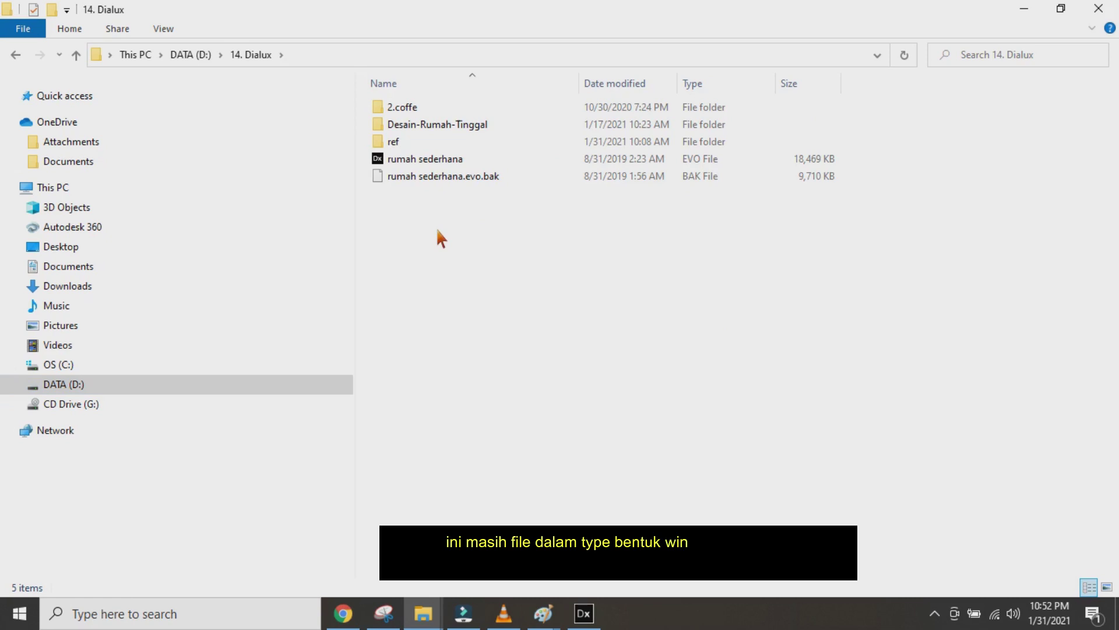
right_click(437, 228)
key("Escape")
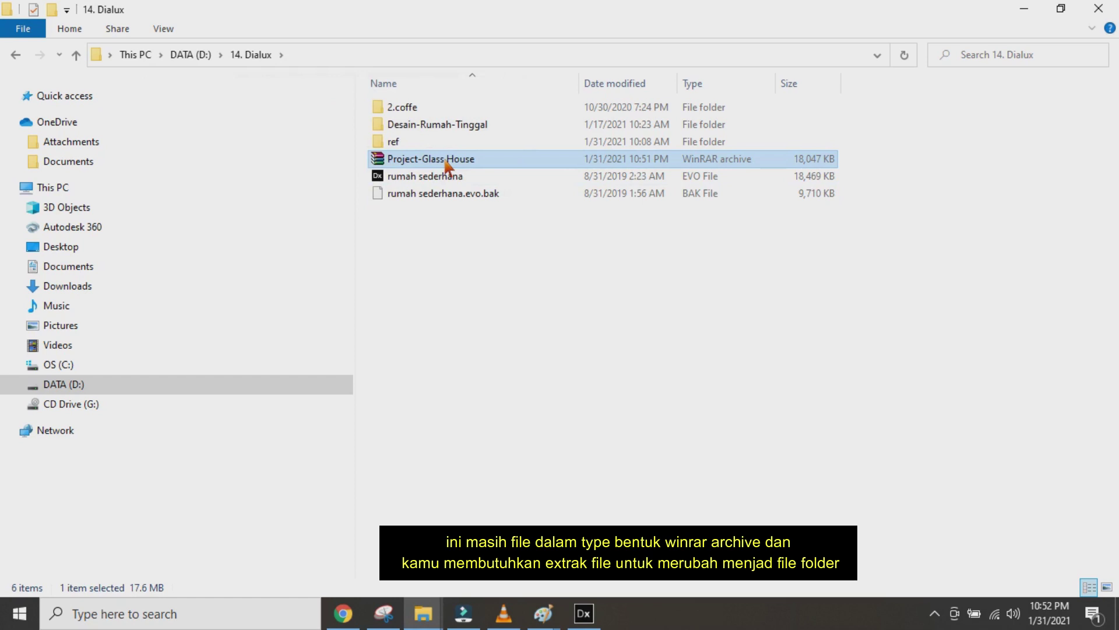
right_click(446, 163)
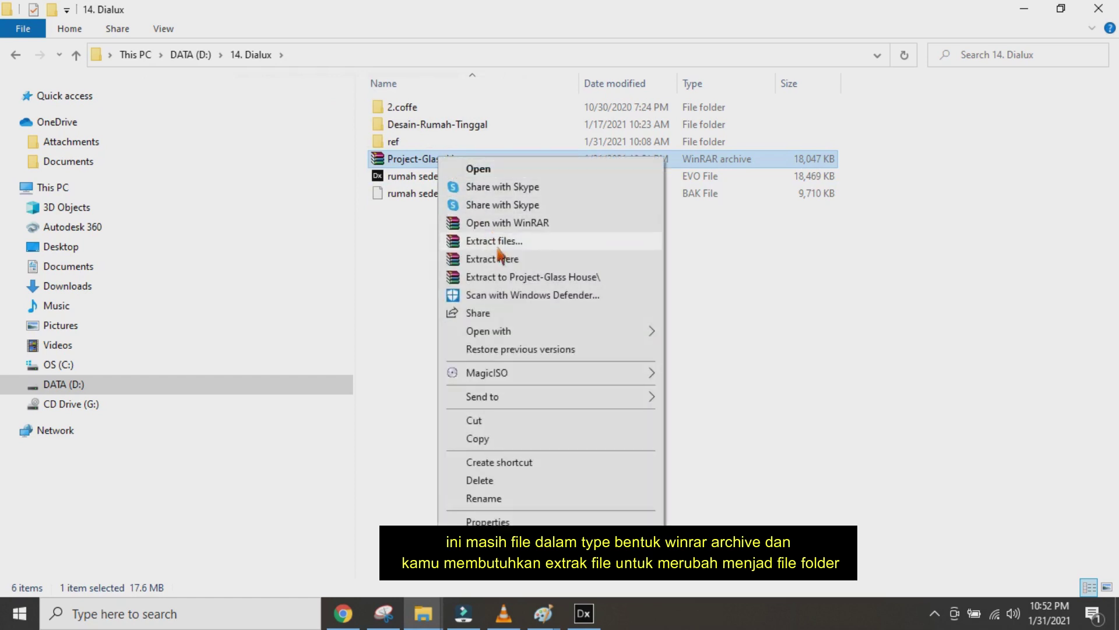
left_click(500, 280)
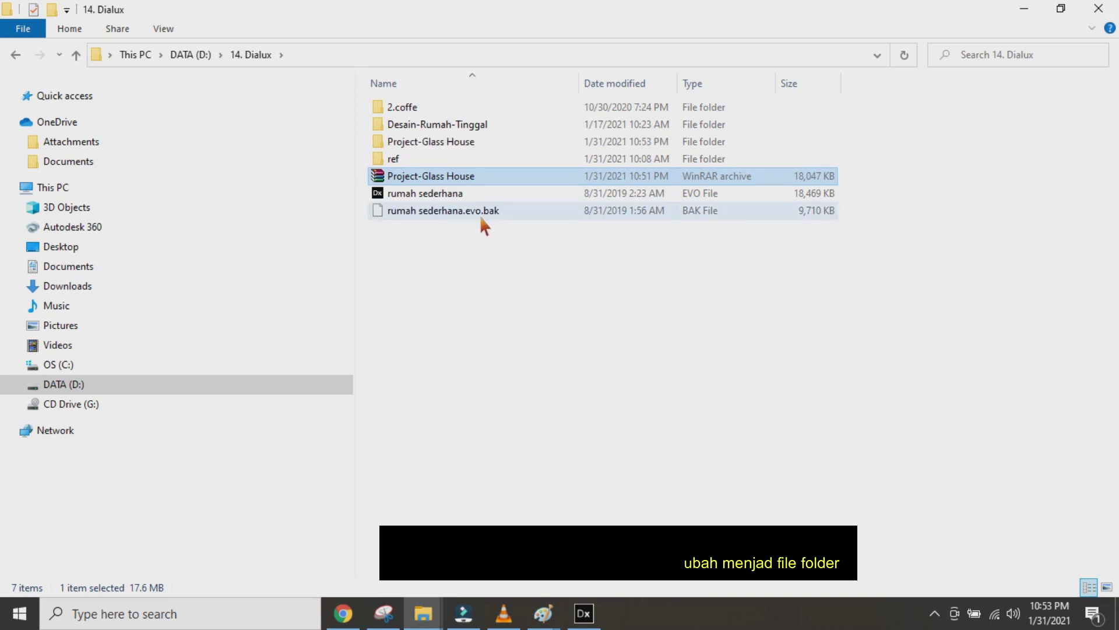
Open the extracted Project-Glass House folder and its inner subfolder to check for a model in 3DS format.
left_click(433, 145)
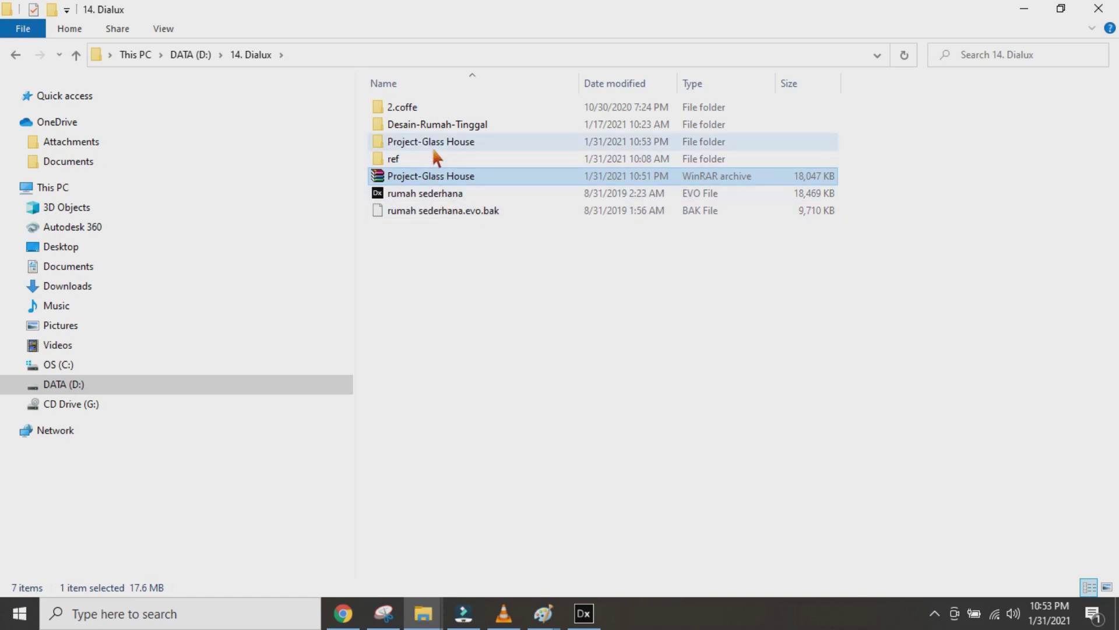
double_click(433, 146)
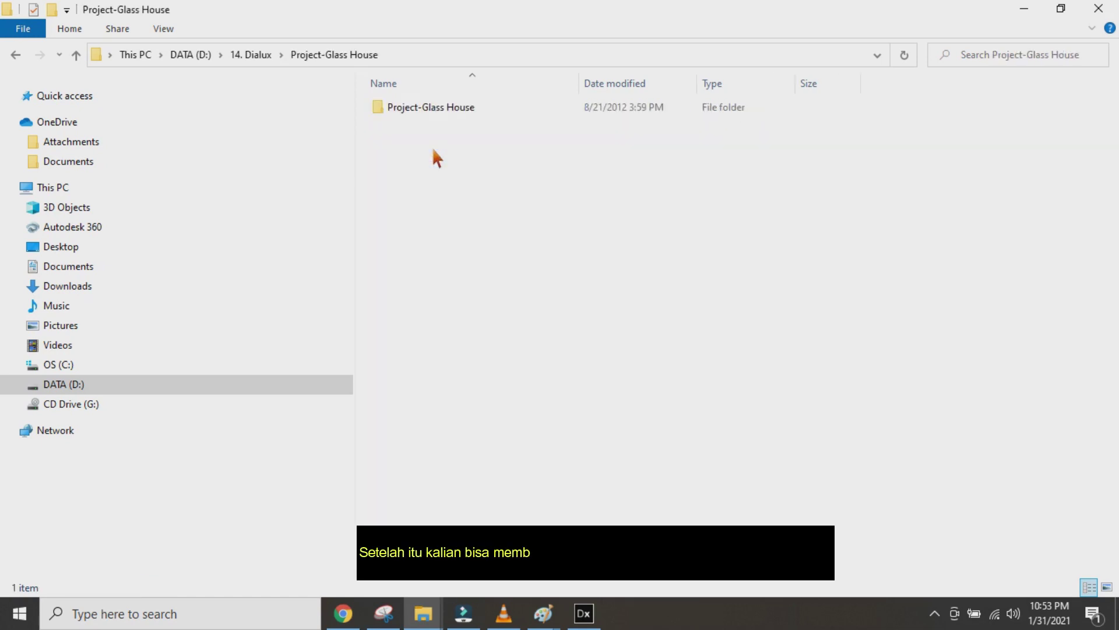
double_click(444, 111)
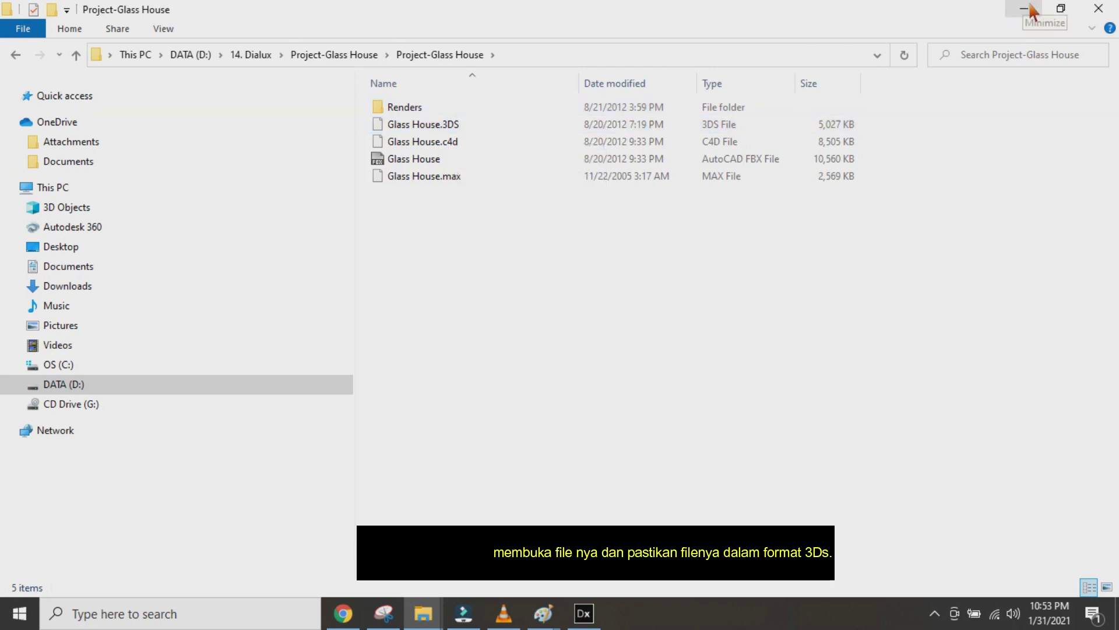
Switch to DIALux evo and open the Furniture and objects tools for inserting objects.
left_click(585, 619)
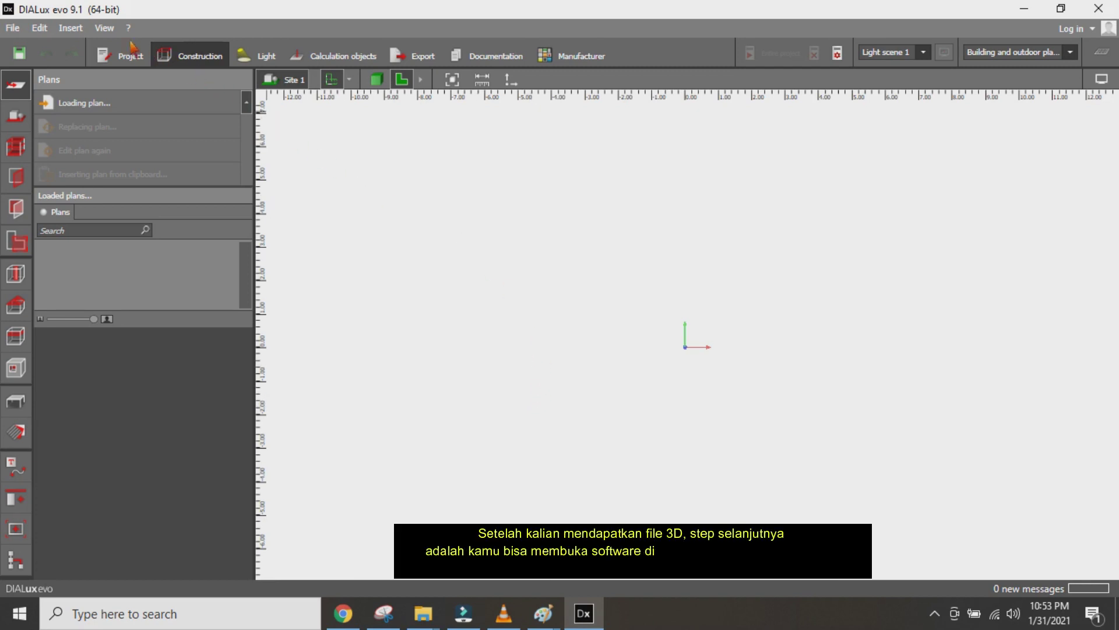
left_click(76, 31)
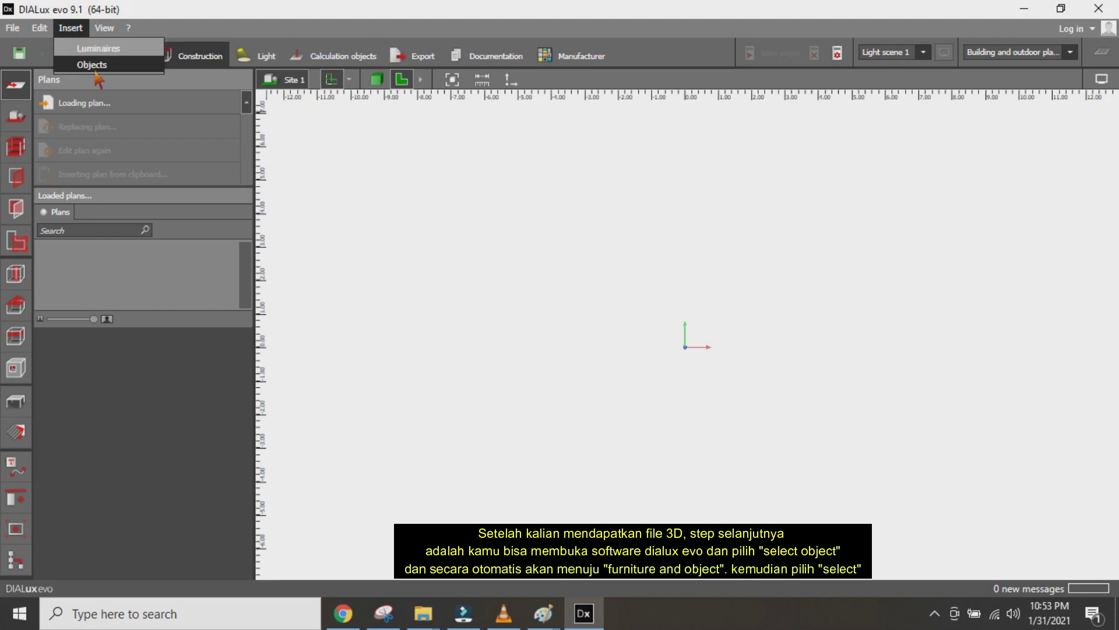
left_click(411, 165)
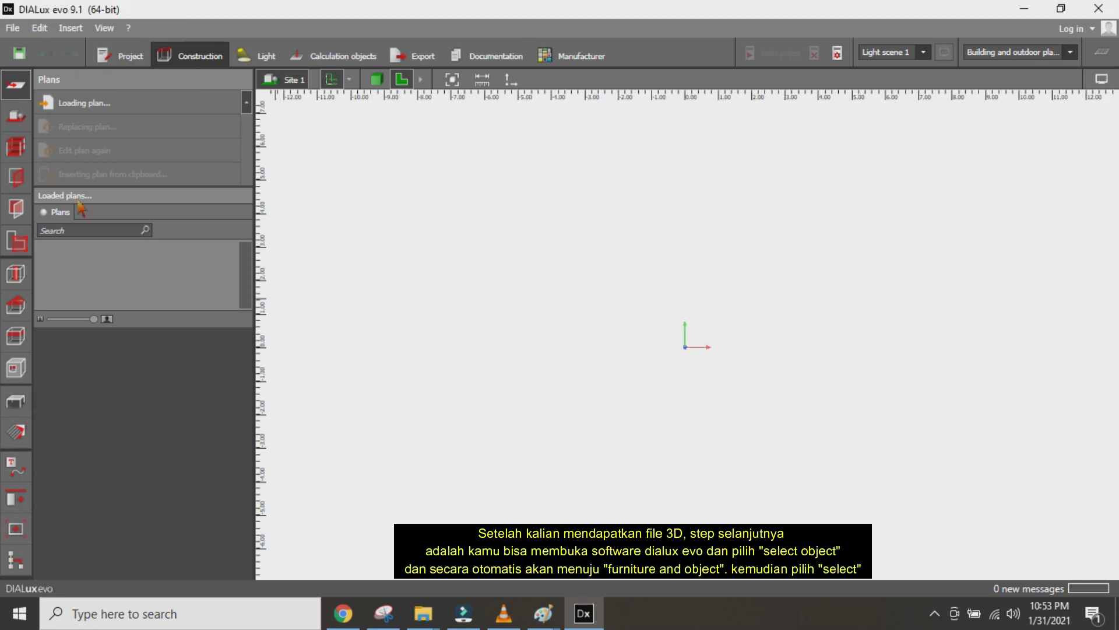
left_click(71, 28)
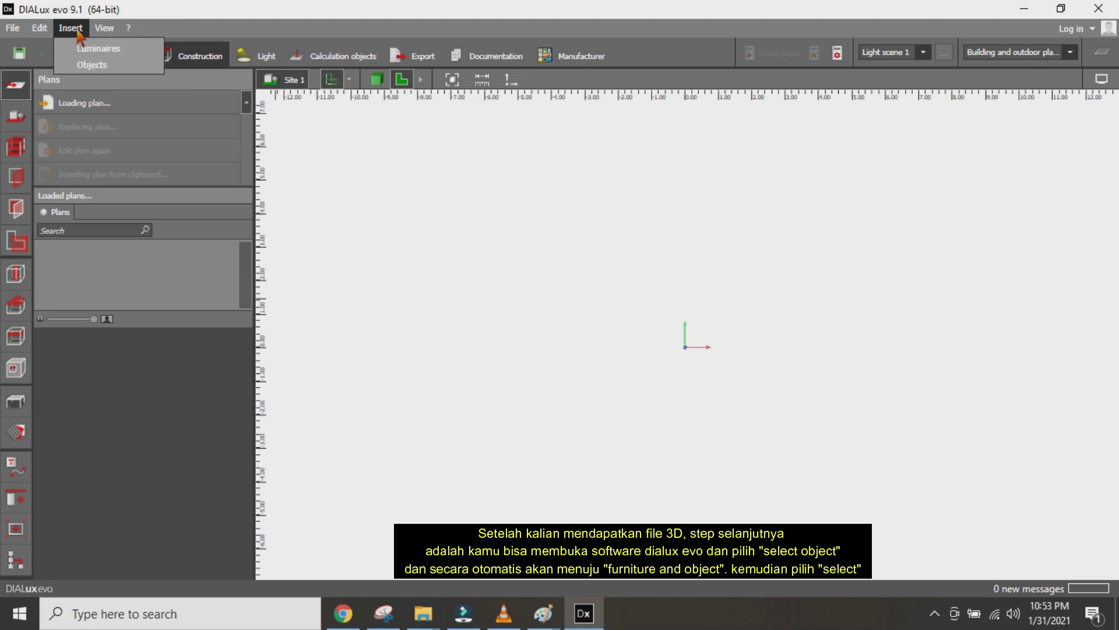
left_click(92, 65)
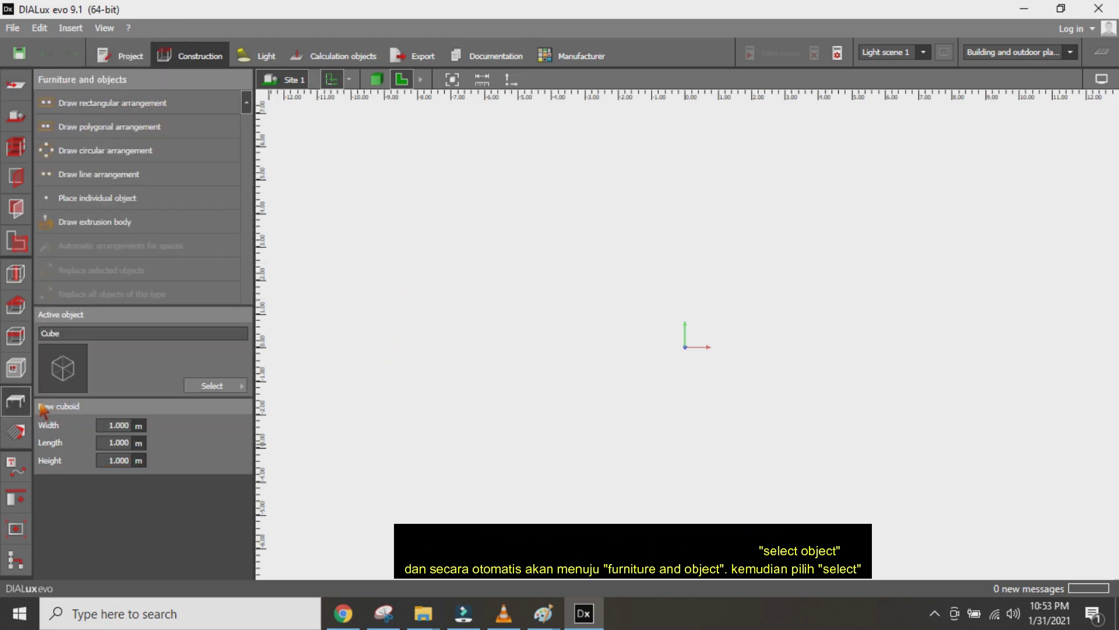
Add the folder D:\14. Dialux\Project-Glass House as a source folder in the object selection.
left_click(238, 389)
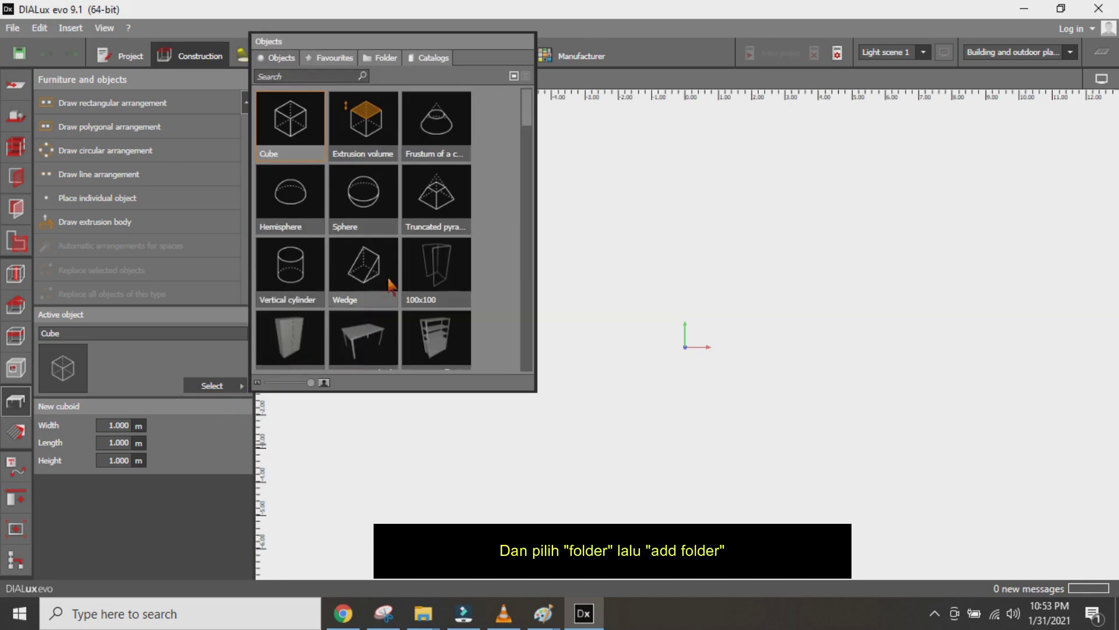
left_click(386, 59)
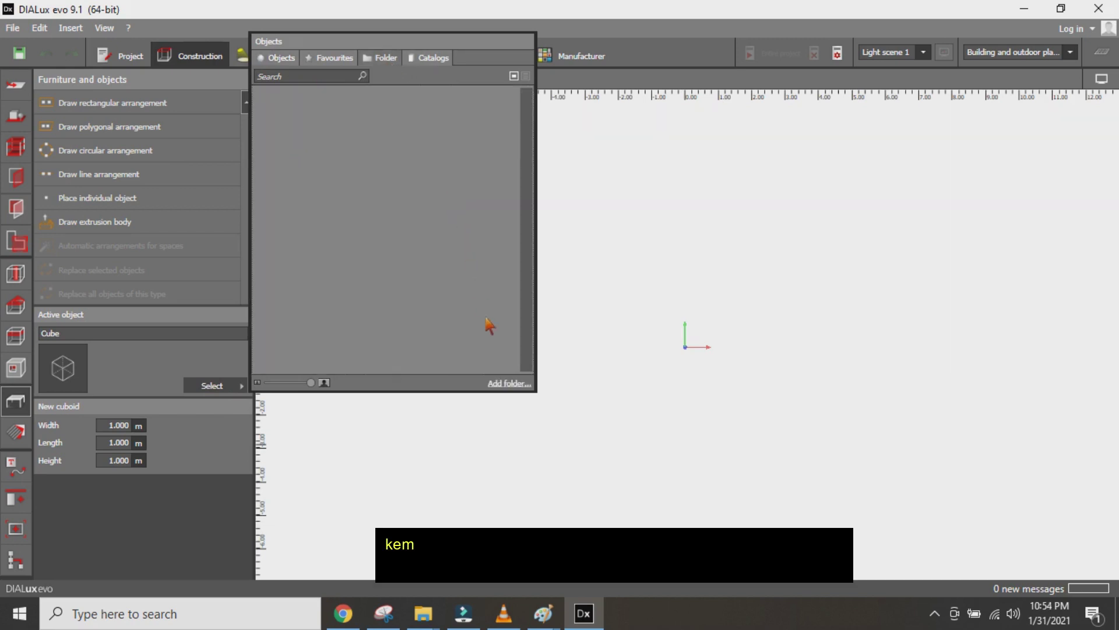
left_click(505, 384)
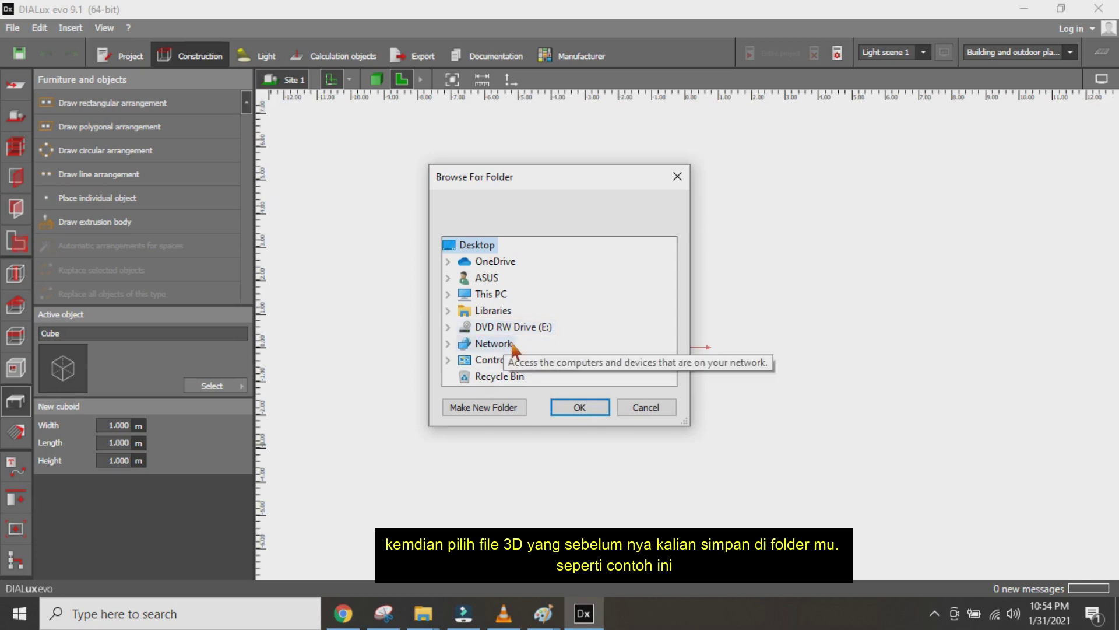
left_click(449, 294)
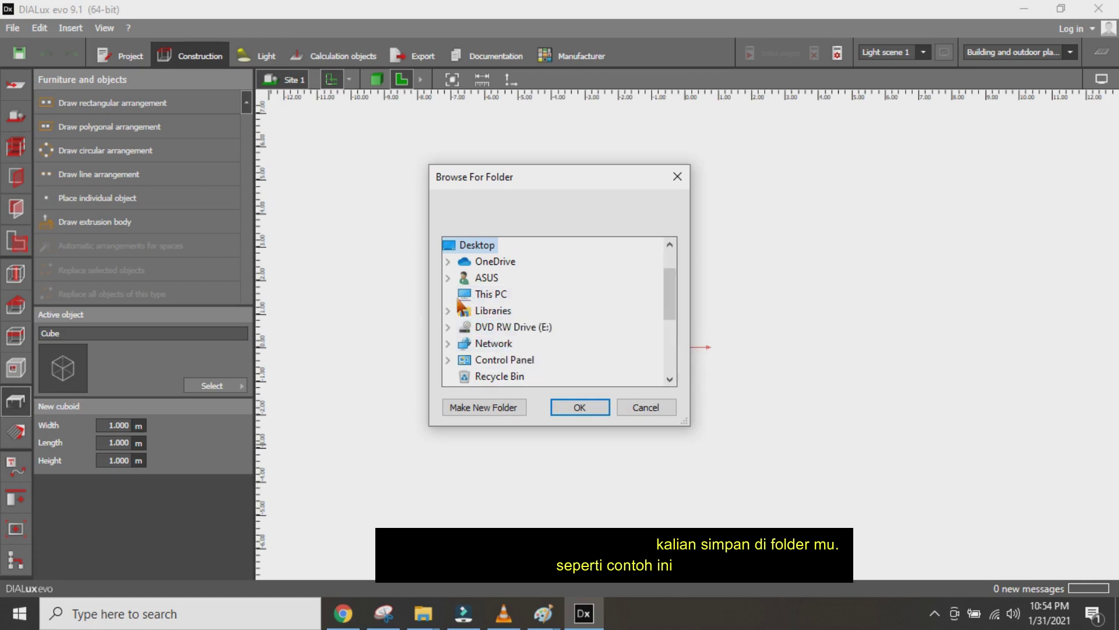
left_click(548, 314)
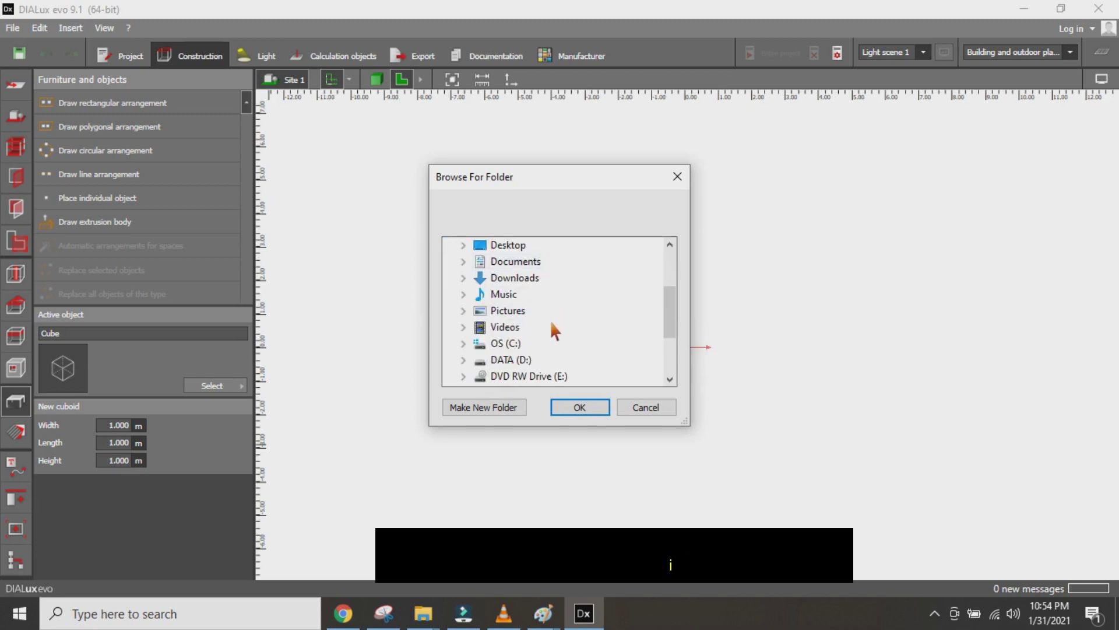
left_click(464, 360)
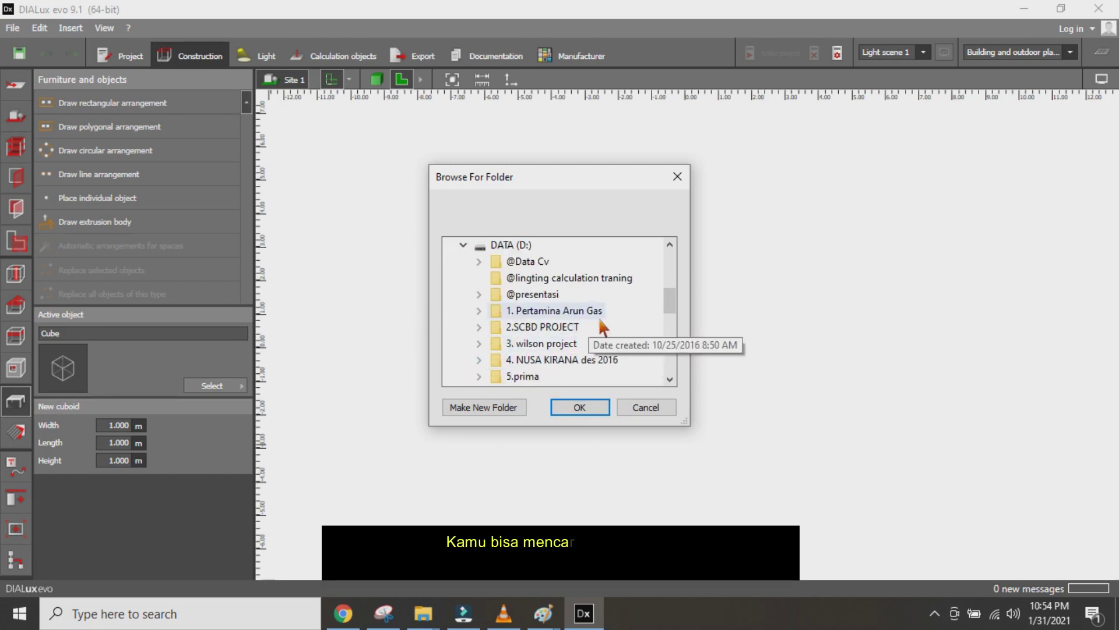
scroll(598, 317, "down", 1)
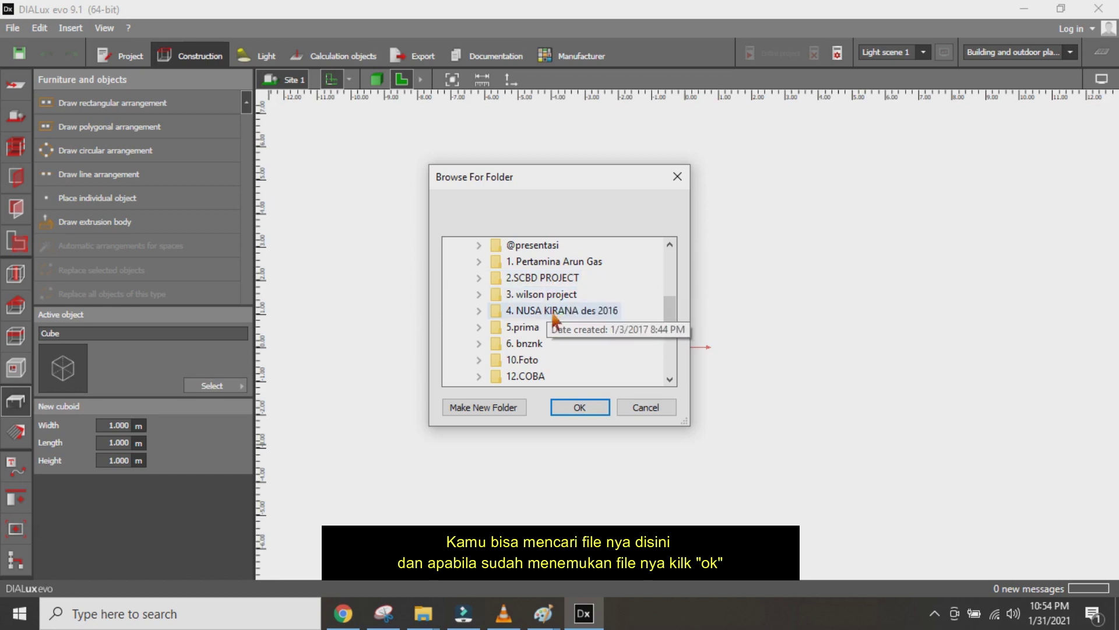
scroll(553, 345, "down", 1)
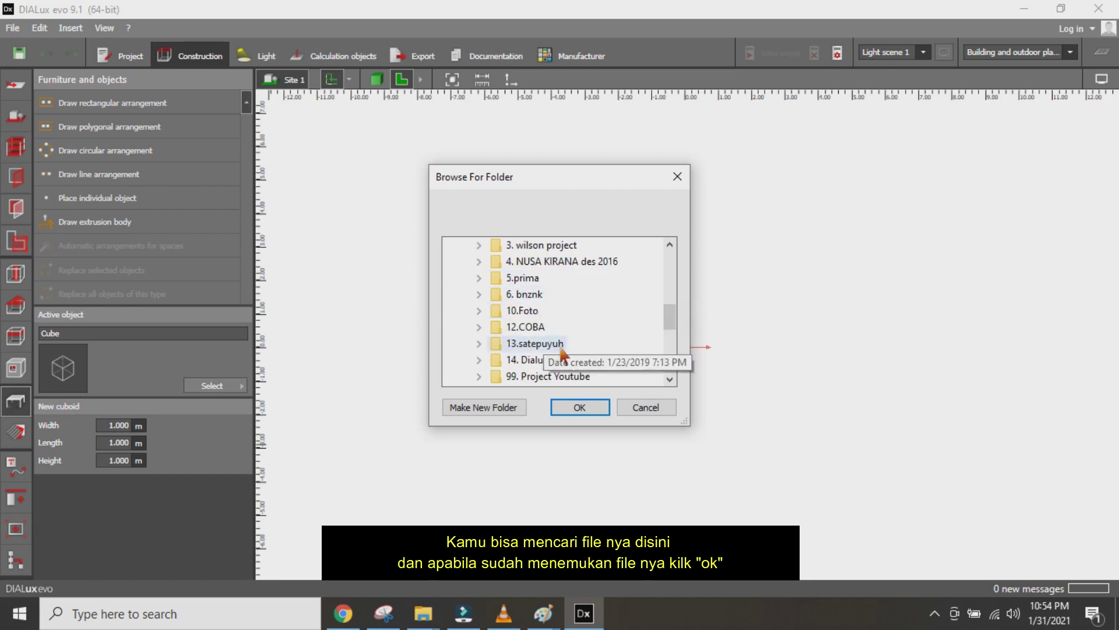
left_click(538, 361)
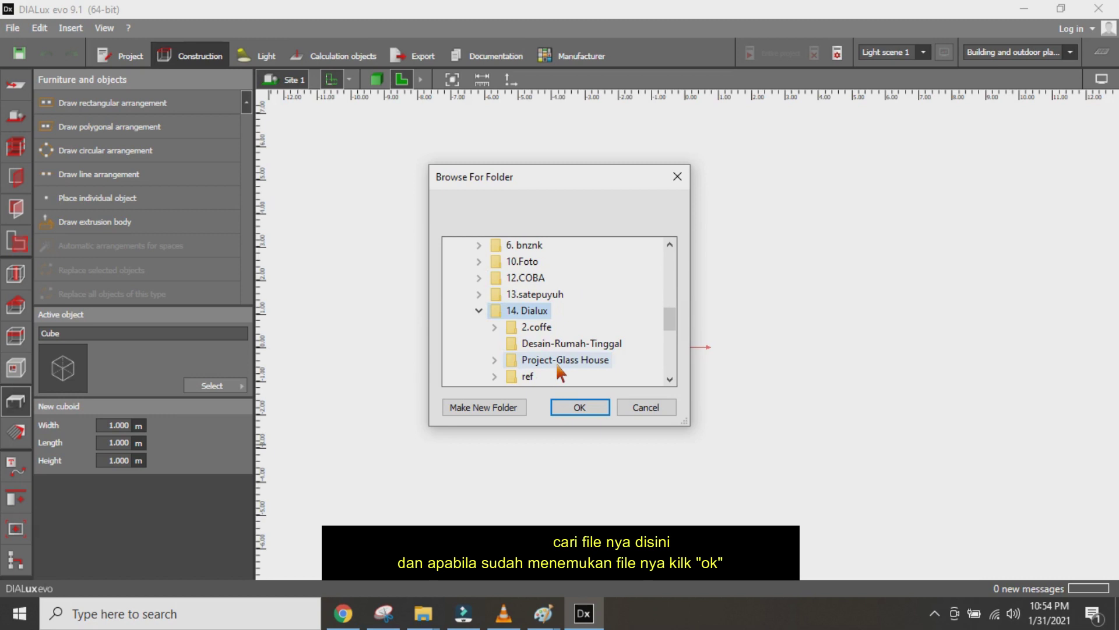
left_click(556, 361)
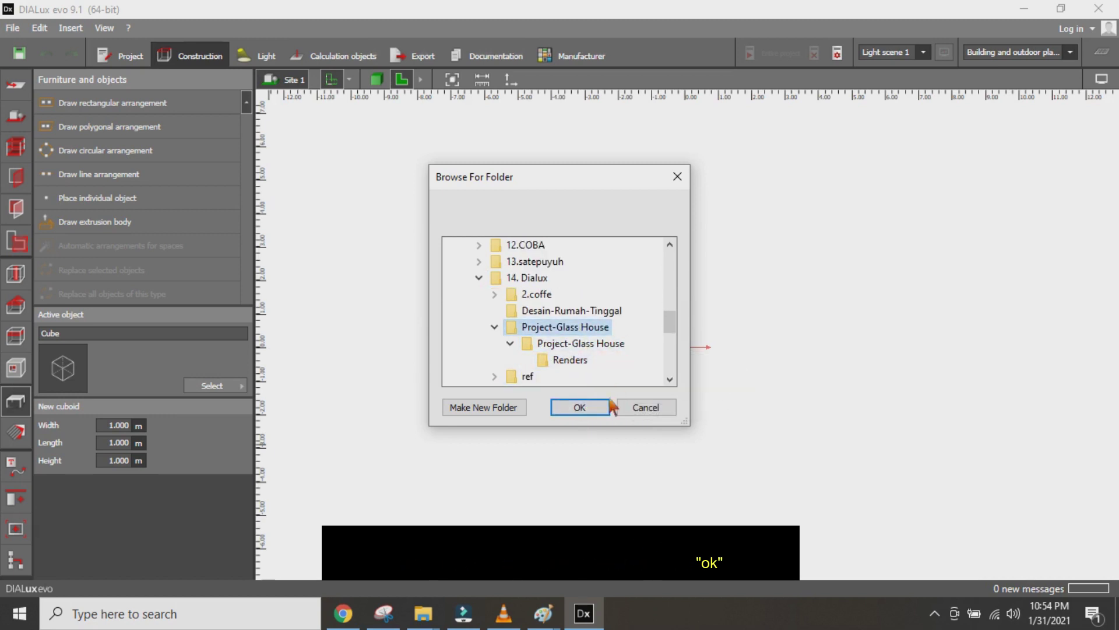
left_click(588, 402)
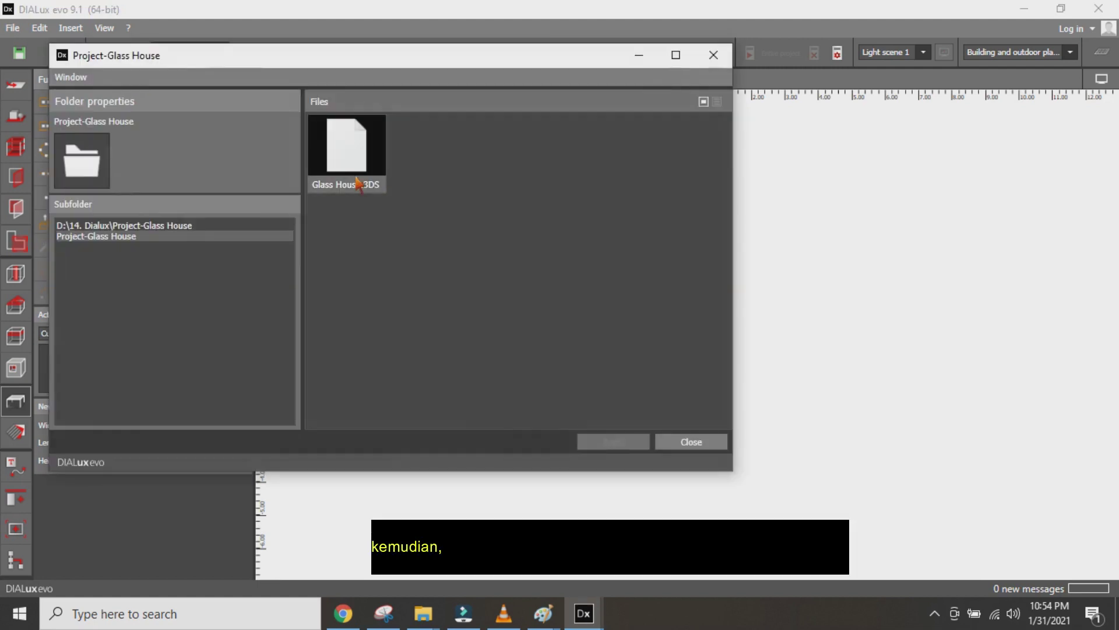
Apply Glass House.3DS as the active object and minimize the folder window.
left_click(364, 149)
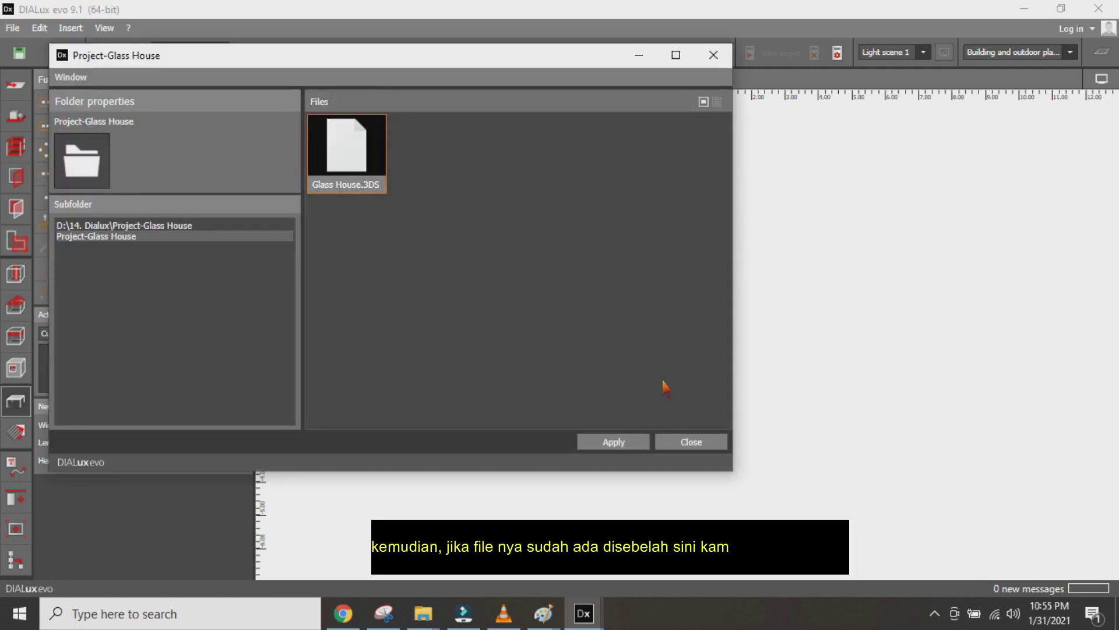
left_click(618, 449)
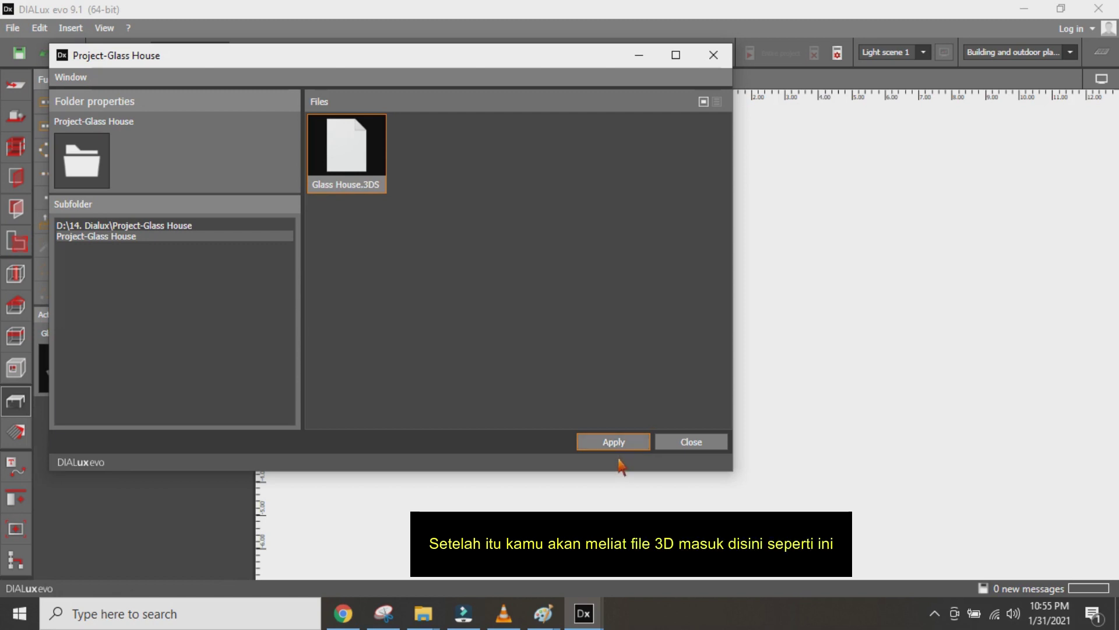
left_click(644, 60)
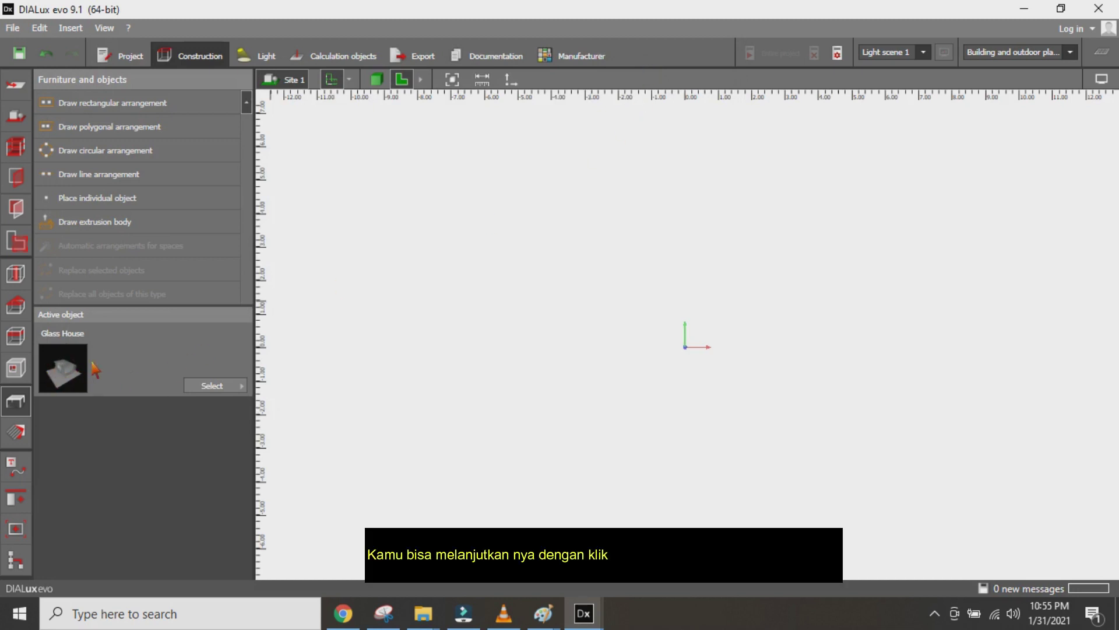
Place the Glass House as an individual object at the site origin, position 0.000, 0.000, 0.000 m, and deselect it.
left_click(104, 201)
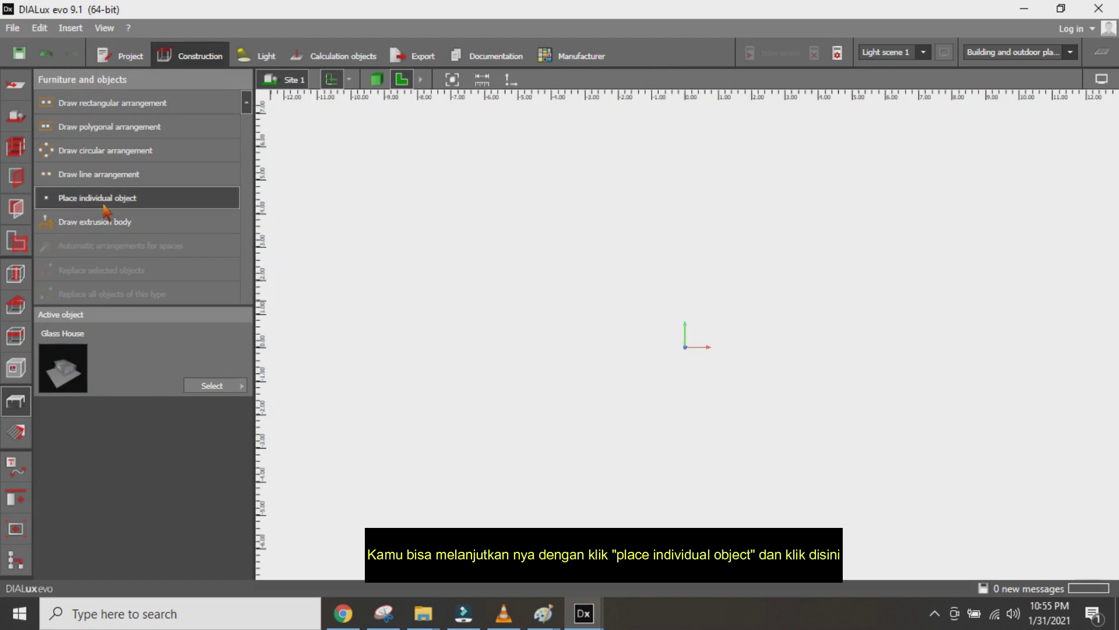
left_click(691, 350)
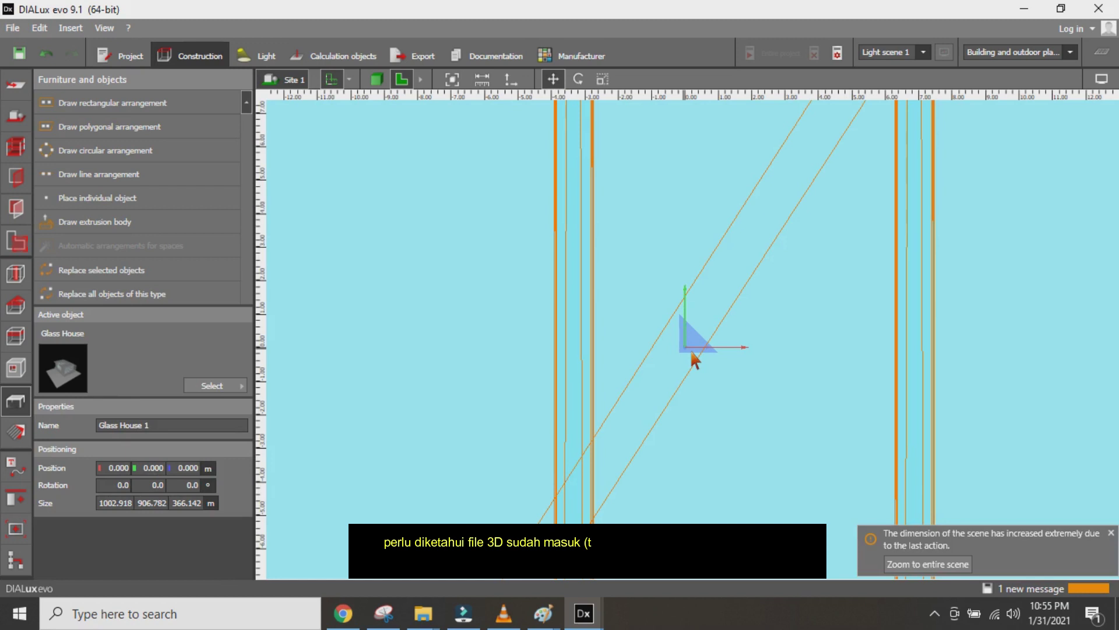
scroll(677, 418, "down", 2)
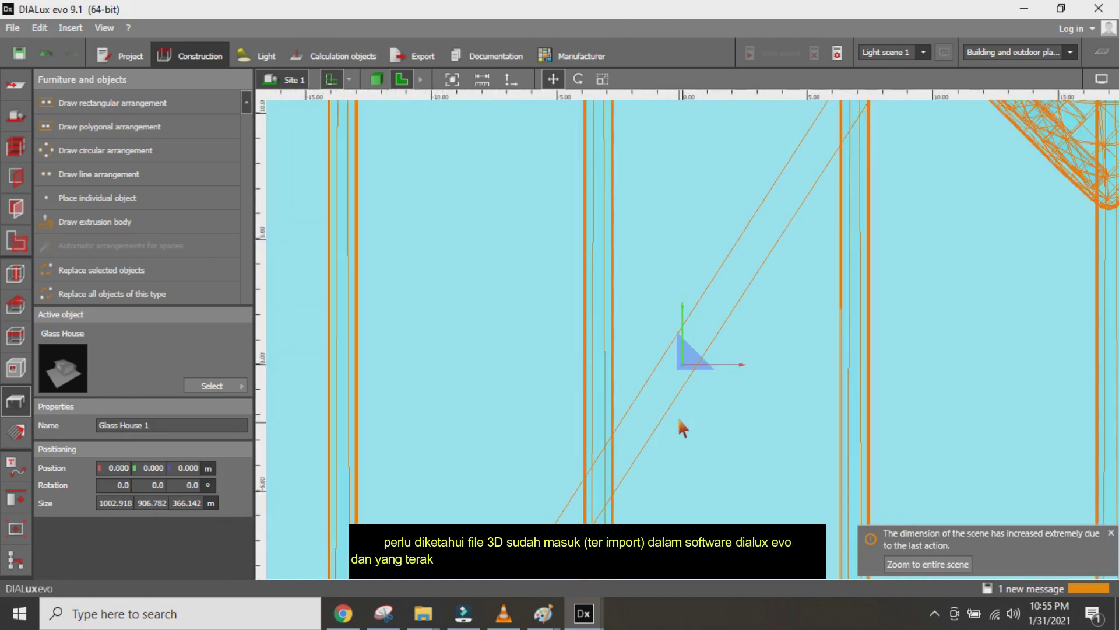
scroll(670, 413, "down", 5)
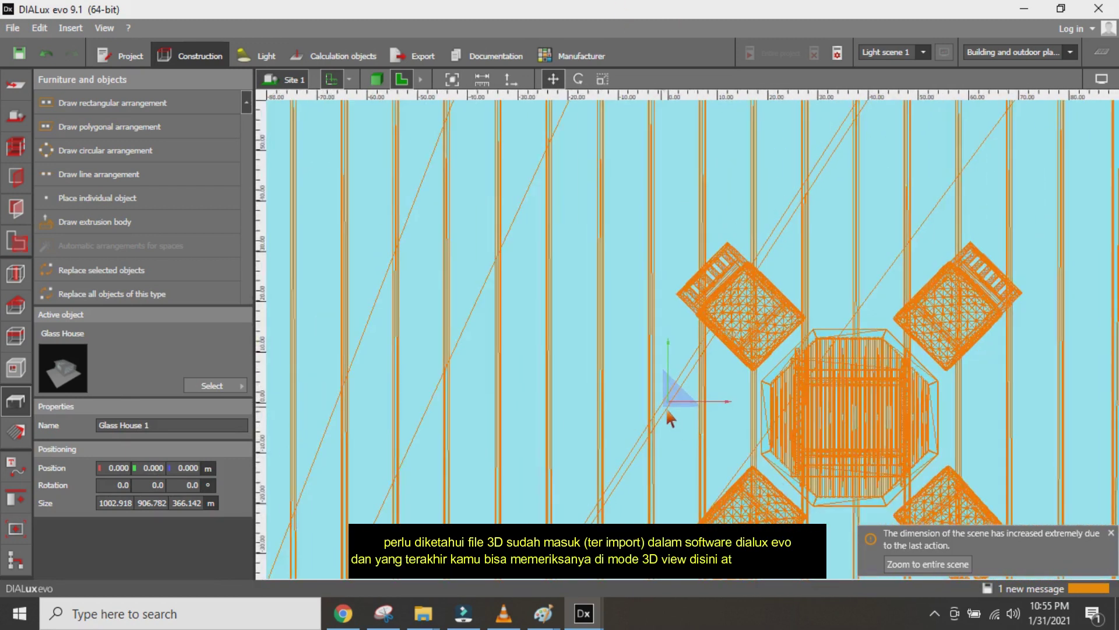
scroll(670, 412, "down", 5)
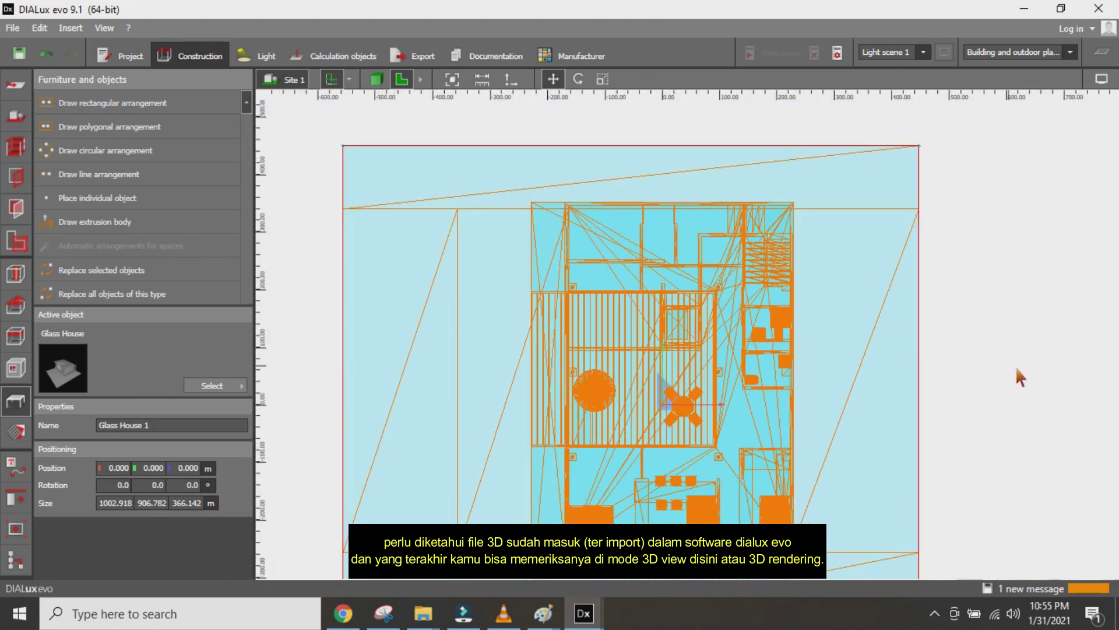
left_click(1015, 366)
Switch to the 3D view and examine the imported glass house from outside, including its roof and glazed facade.
right_click_drag(957, 362, 935, 307)
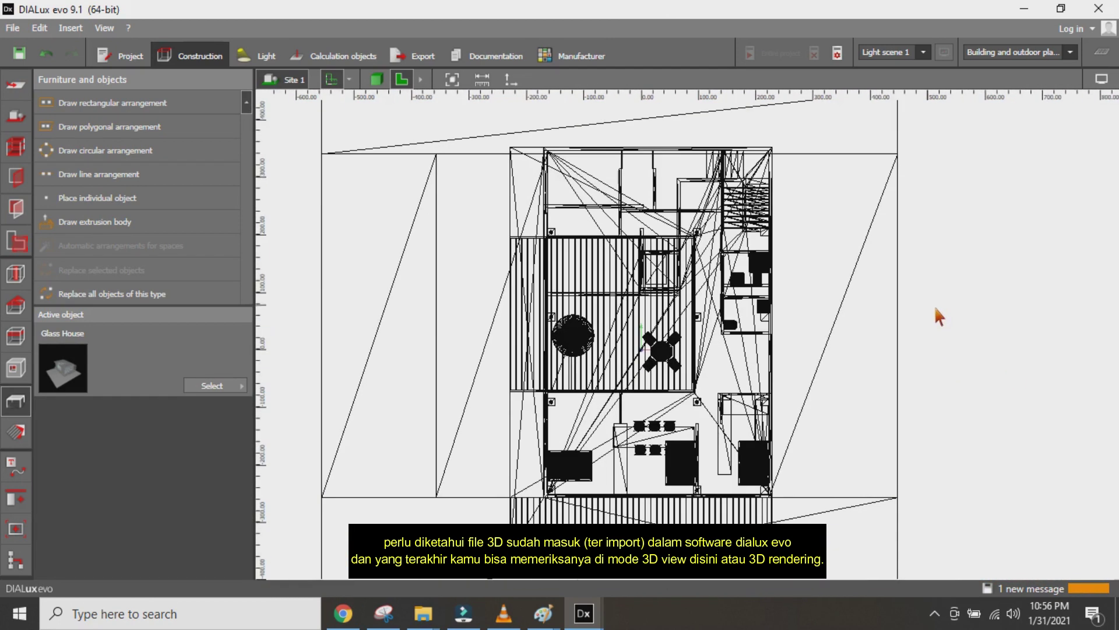
scroll(935, 306, "down", 3)
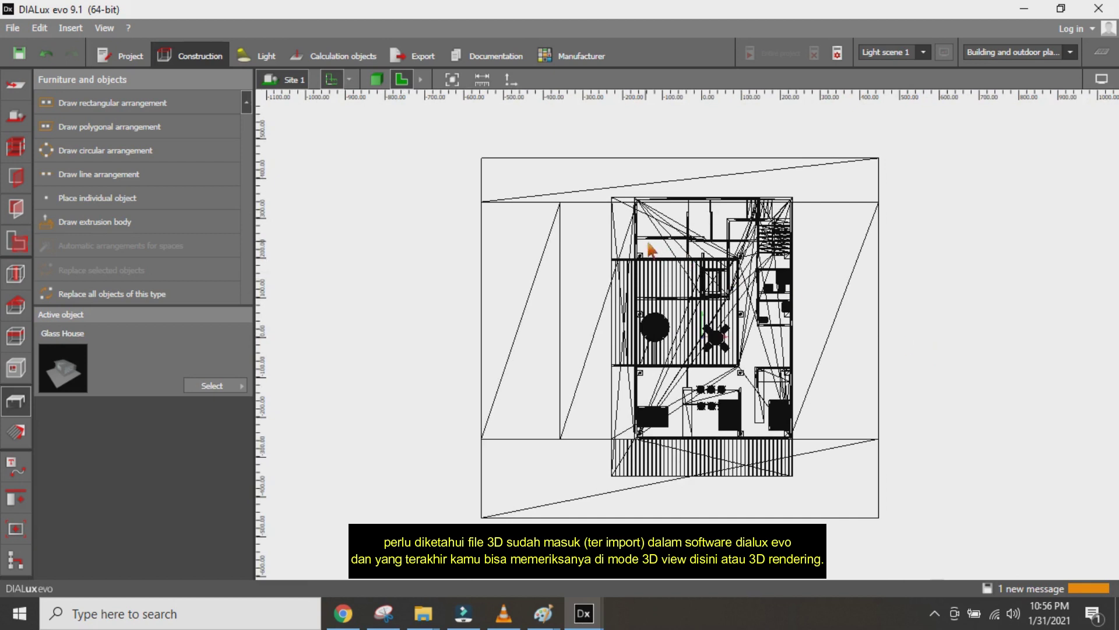
left_click(379, 82)
middle_click_drag(794, 358, 638, 341)
mouse_move(726, 371)
middle_mouse_down()
mouse_move(710, 370)
mouse_move(846, 363)
mouse_move(864, 404)
mouse_move(916, 445)
mouse_move(1007, 452)
mouse_move(767, 442)
mouse_move(764, 398)
mouse_move(814, 408)
mouse_move(840, 383)
mouse_move(839, 395)
mouse_move(724, 368)
middle_mouse_up()
scroll(845, 383, "up", 8)
scroll(842, 389, "up", 6)
scroll(1008, 451, "up", 5)
scroll(718, 366, "up", 6)
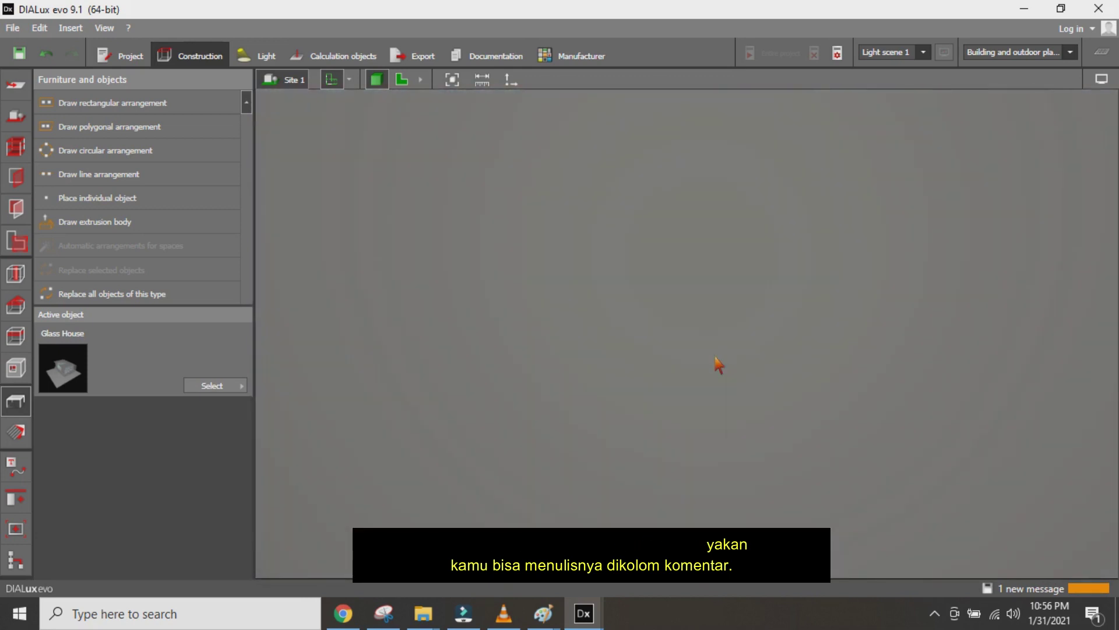
scroll(718, 366, "down", 10)
middle_click_drag(735, 388, 787, 400)
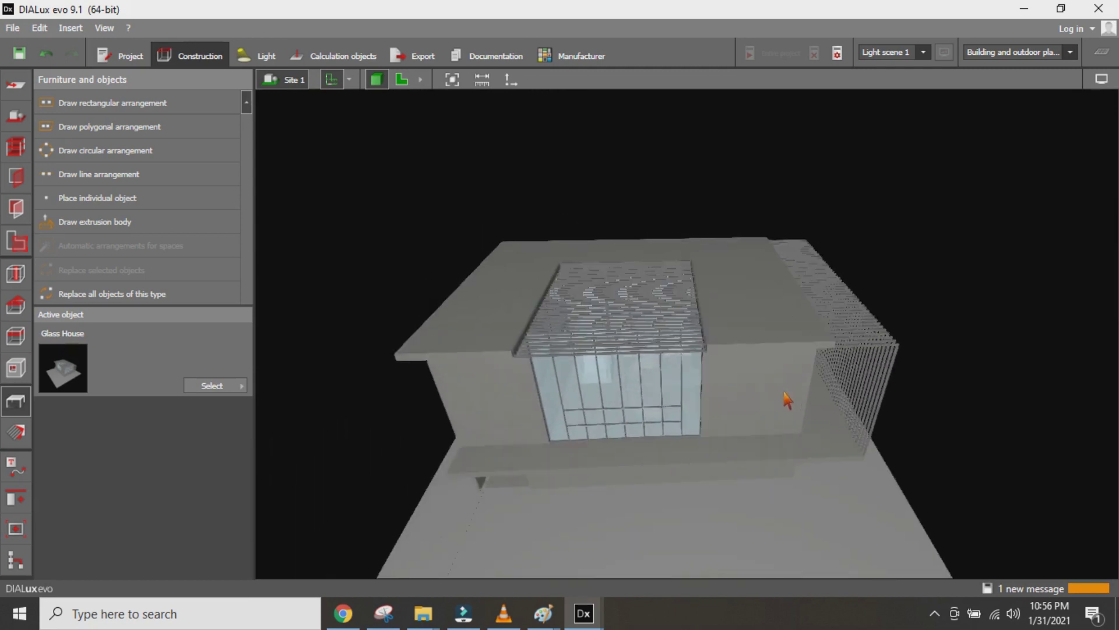